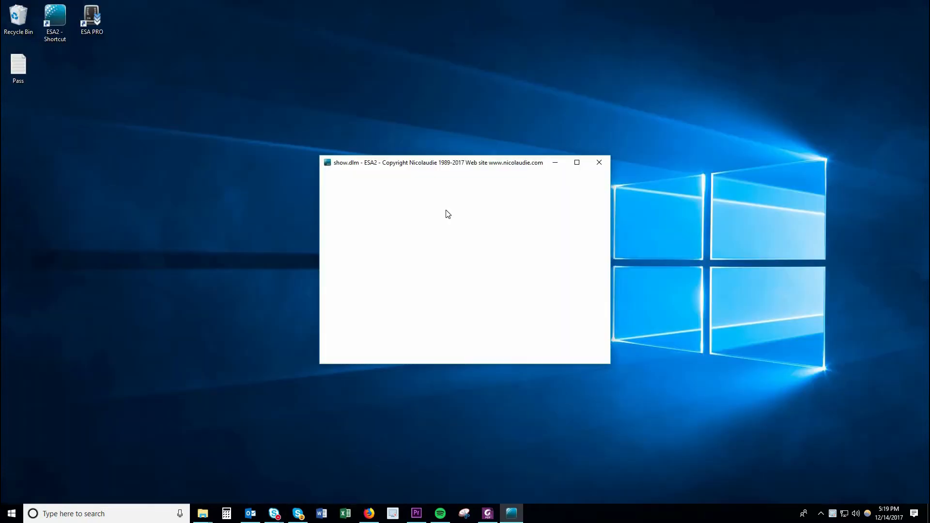
Step: Maximize the window and patch one generic rgb fixture at DMX channel 1 of Universe 1
left_click(577, 162)
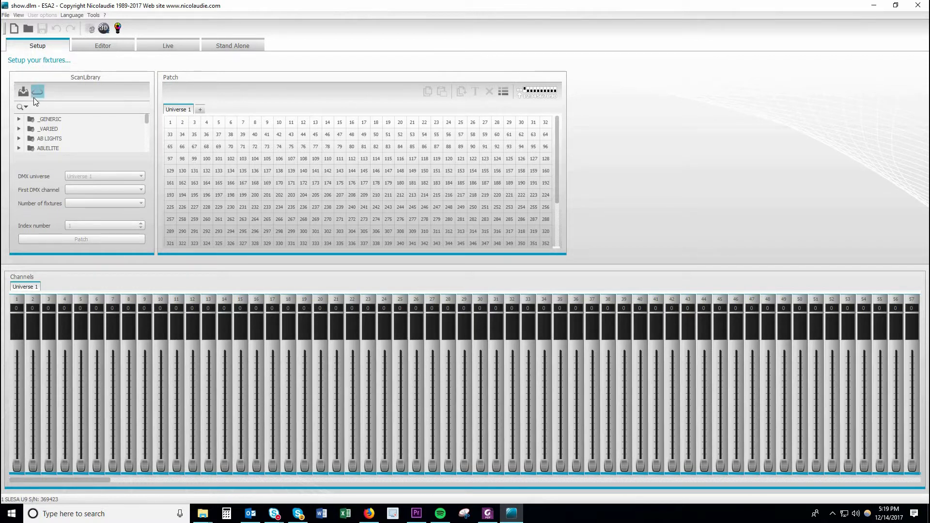
left_click(18, 119)
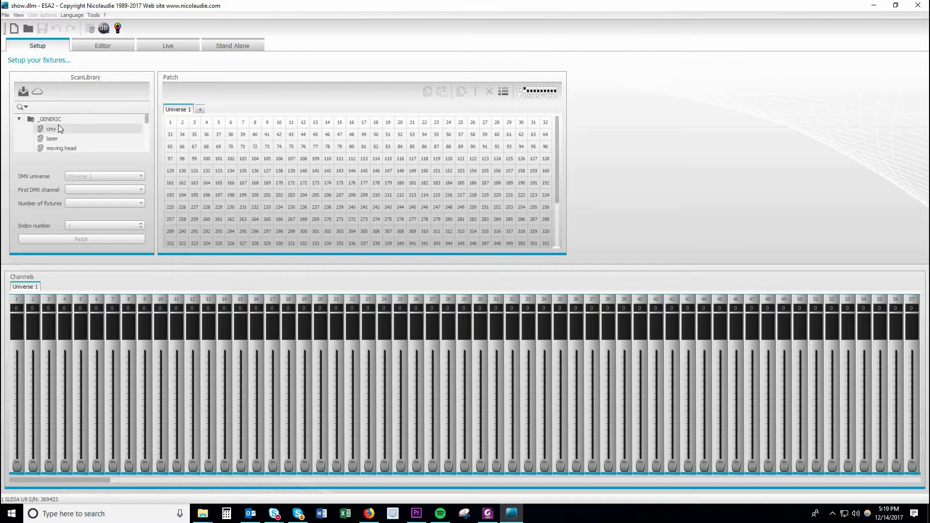
scroll(59, 128, "down", 2)
left_click(60, 129)
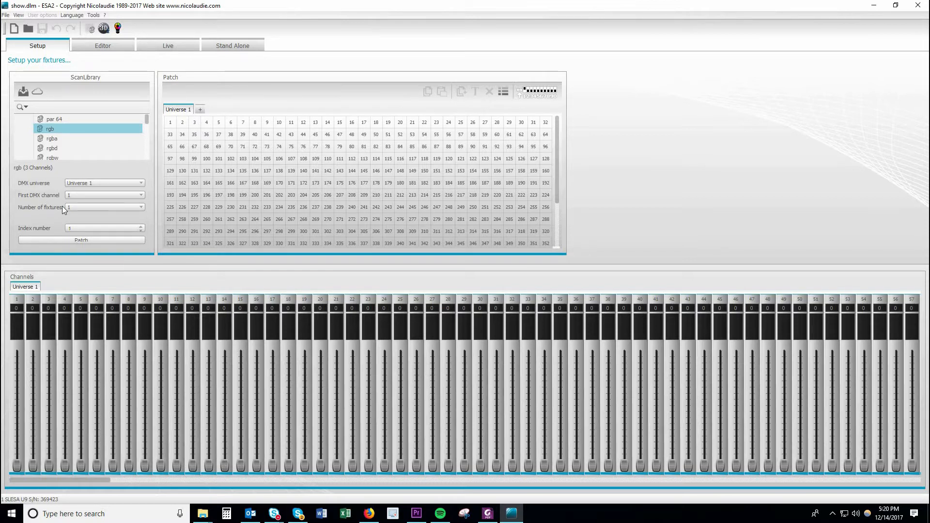
left_click(88, 241)
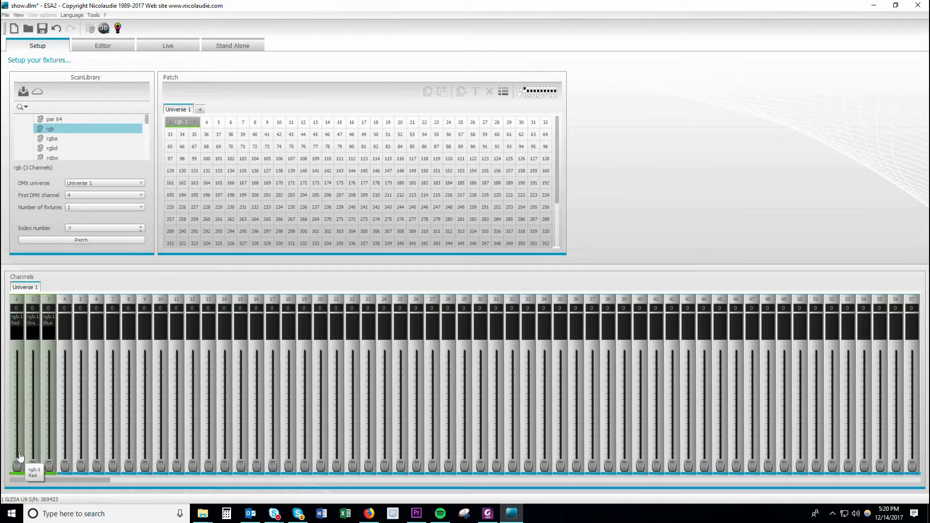
Step: Test the patched fixture's red, green and blue channels by raising their faders and returning them to 0
left_click_drag(17, 467, 17, 349)
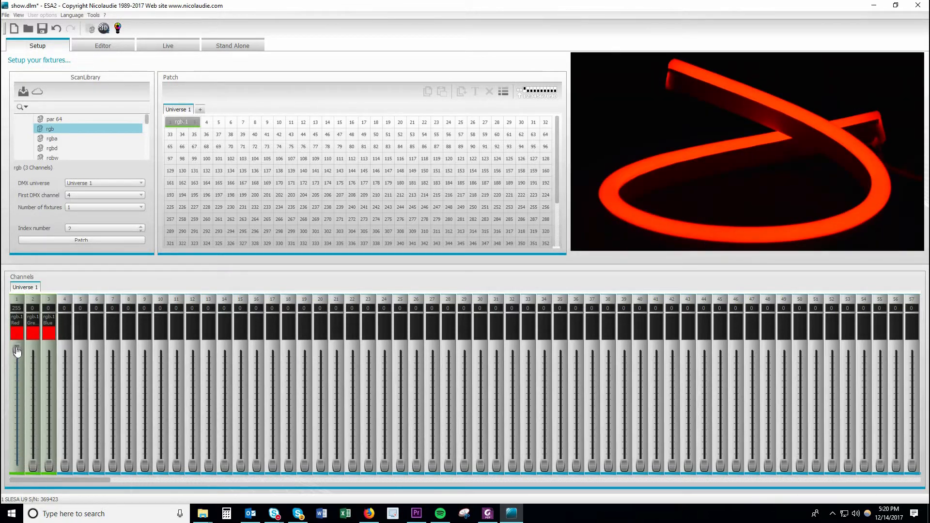
left_click_drag(17, 350, 28, 468)
left_click_drag(34, 430, 48, 467)
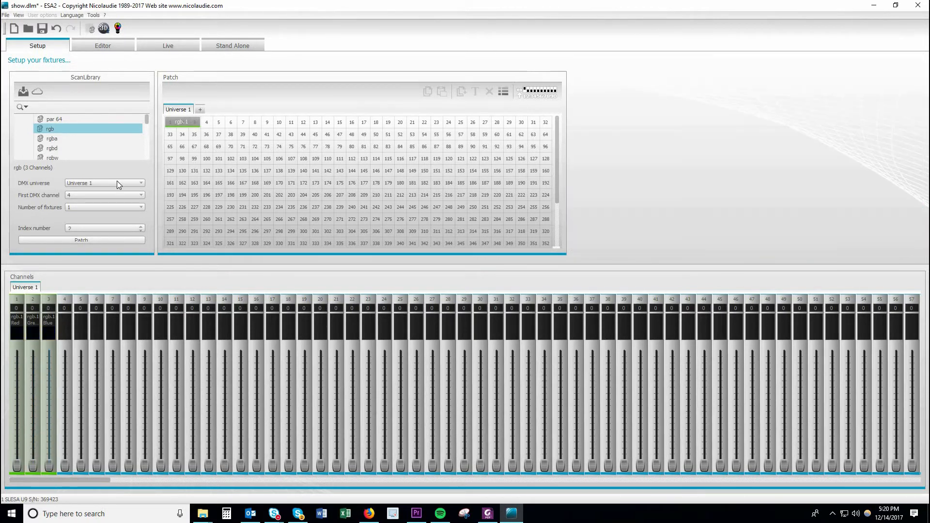
Step: Set the rgb fixture to green in the Scene builder, testing its dimmer and restoring full brightness
left_click(91, 29)
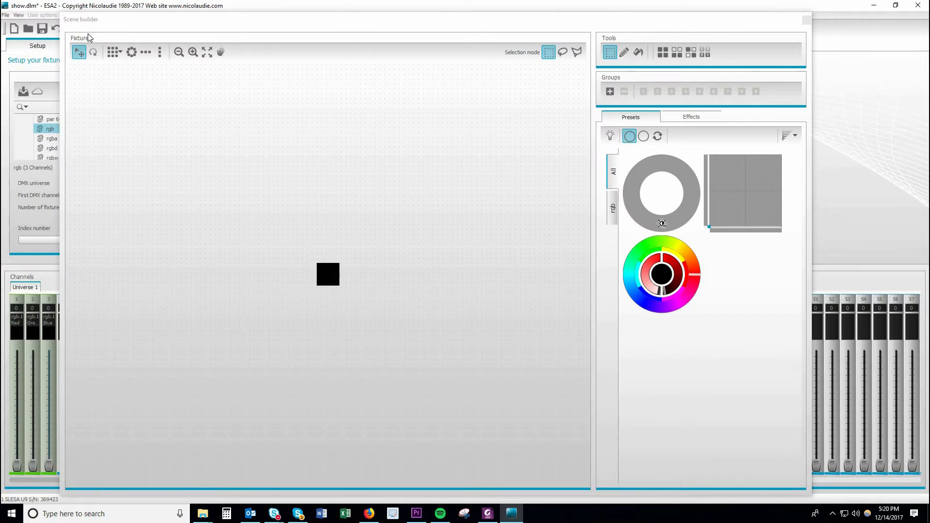
left_click(334, 278)
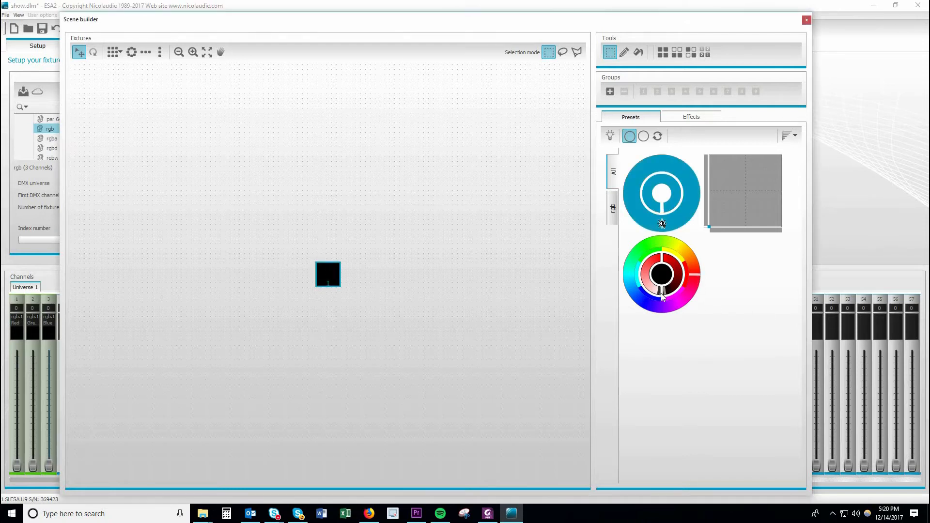
mouse_move(664, 290)
left_mouse_down()
mouse_move(676, 265)
mouse_move(664, 257)
mouse_move(700, 275)
mouse_move(696, 289)
mouse_move(663, 309)
mouse_move(644, 245)
left_mouse_up()
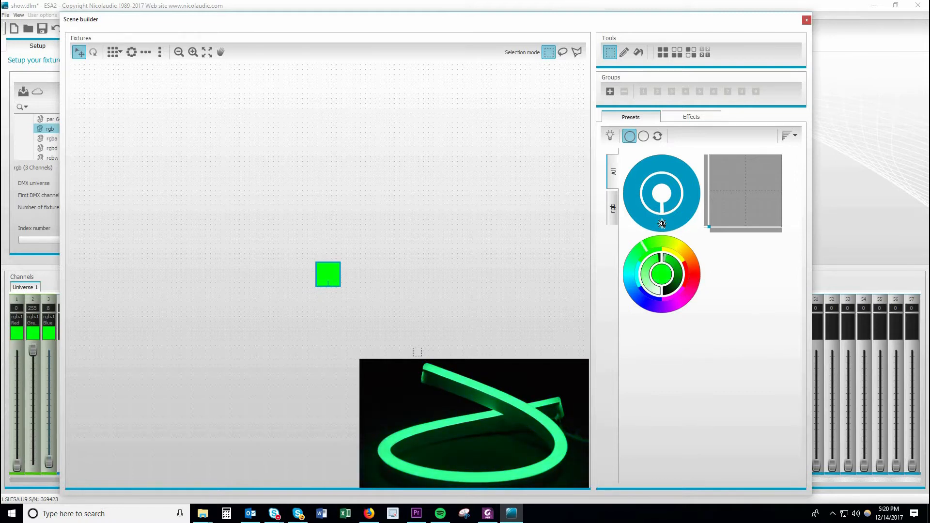
left_click(667, 206)
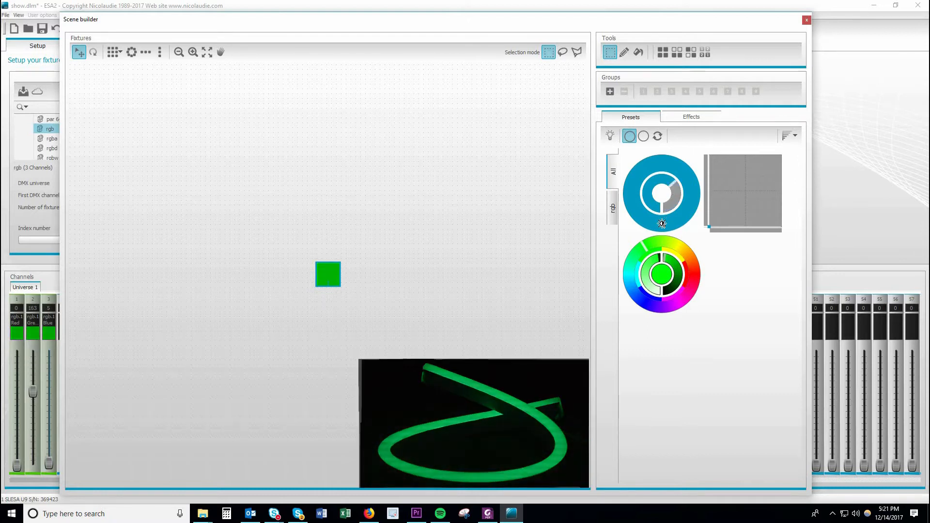
left_click(666, 205)
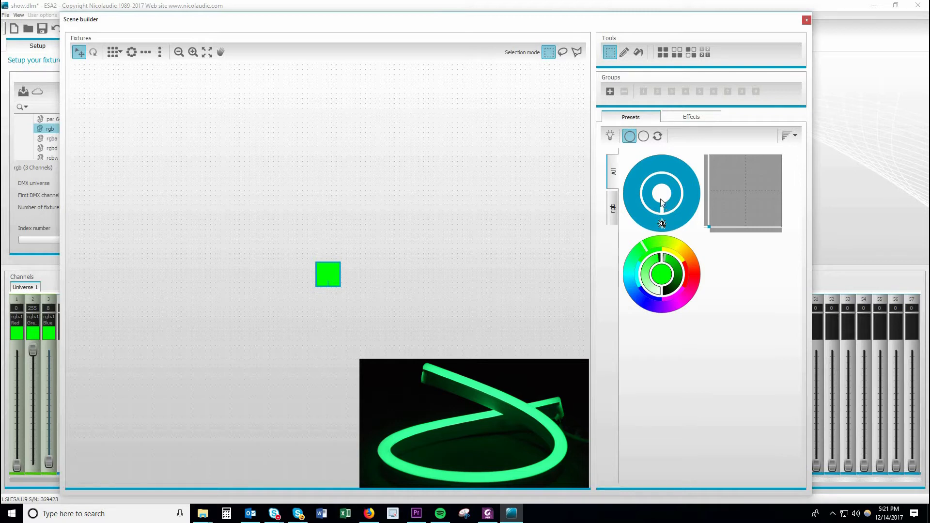
Step: Add a color matrix effect with the Rainbow preset and place it over the rgb fixture
left_click(683, 120)
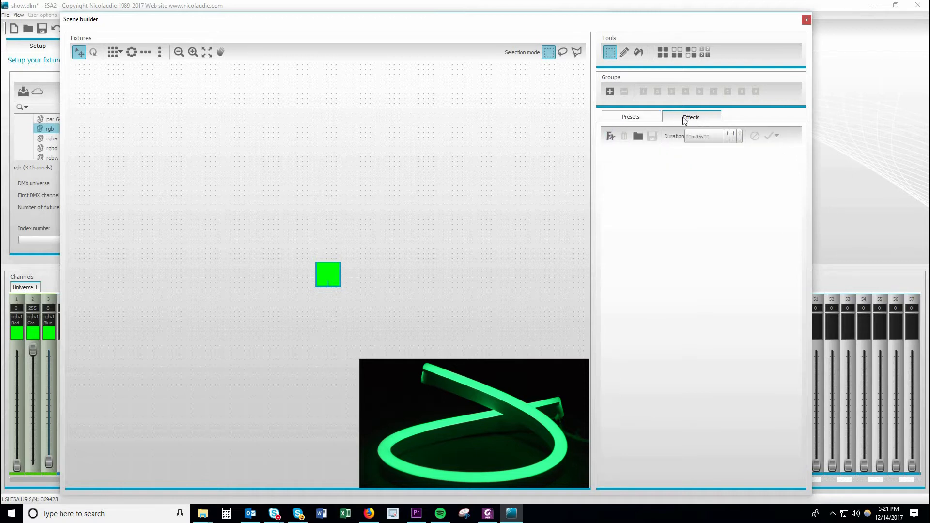
left_click(629, 121)
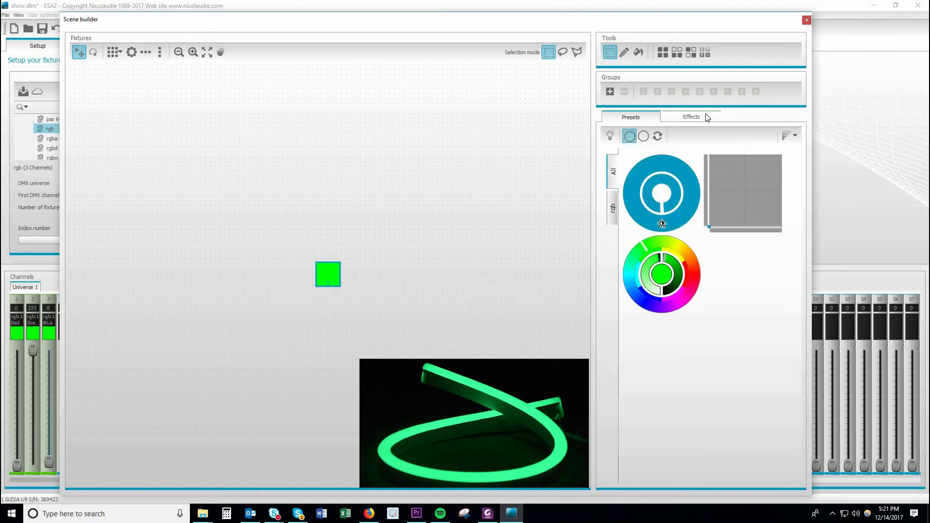
left_click(706, 117)
left_click(611, 136)
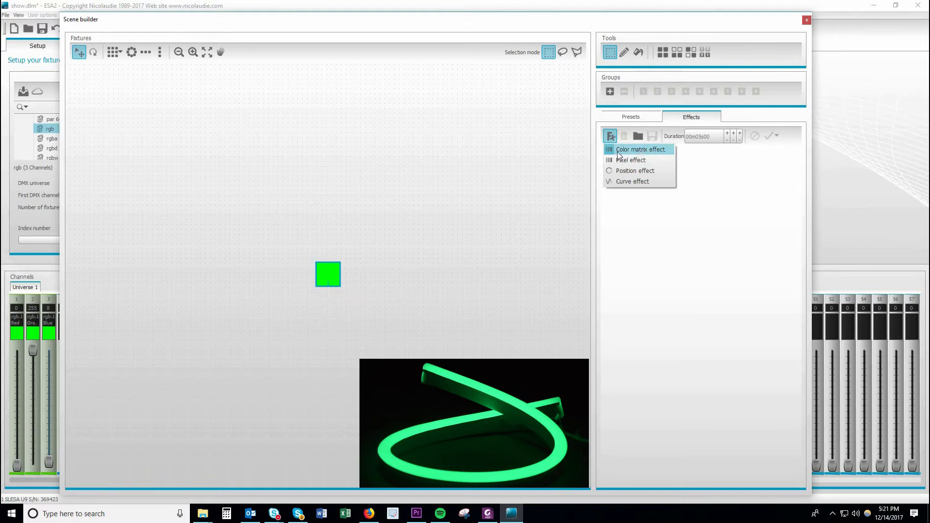
left_click(654, 151)
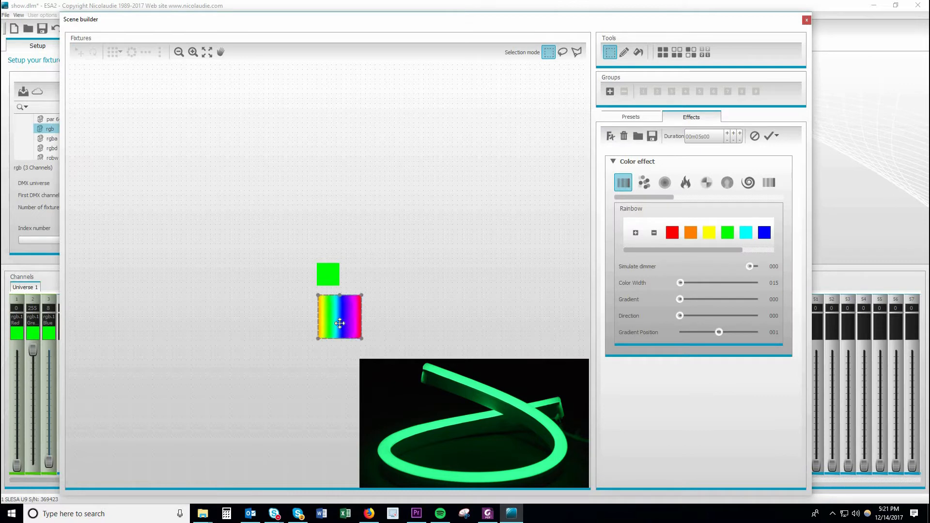
left_click_drag(340, 324, 330, 280)
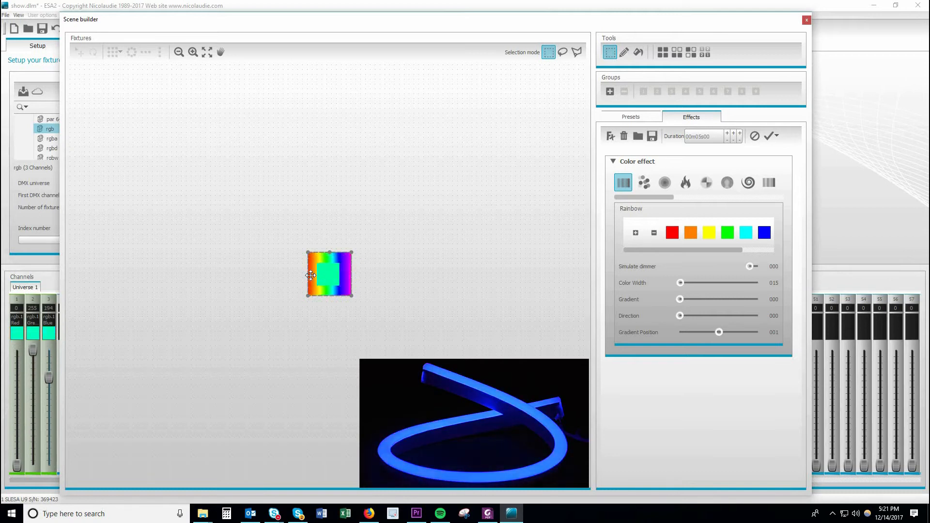
Step: Generate the rainbow effect as a new scene and close the Scene builder
left_click(768, 135)
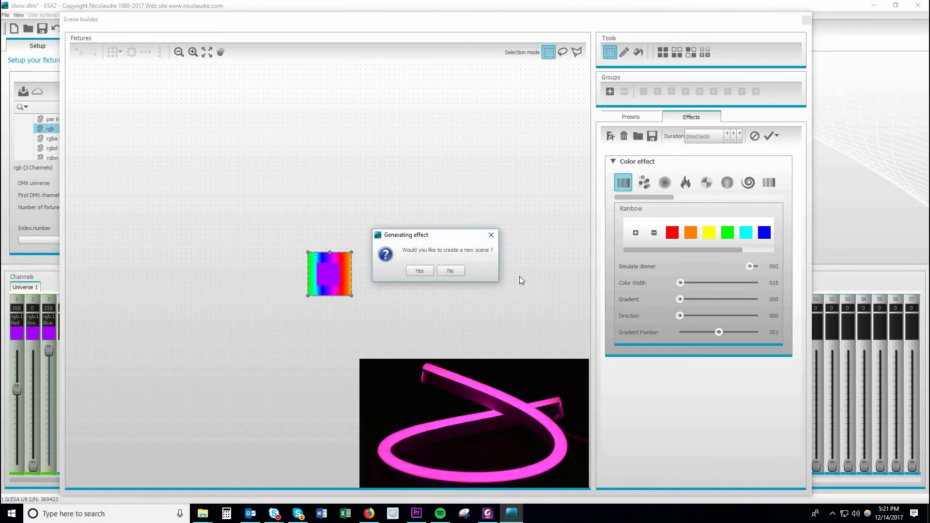
left_click(420, 271)
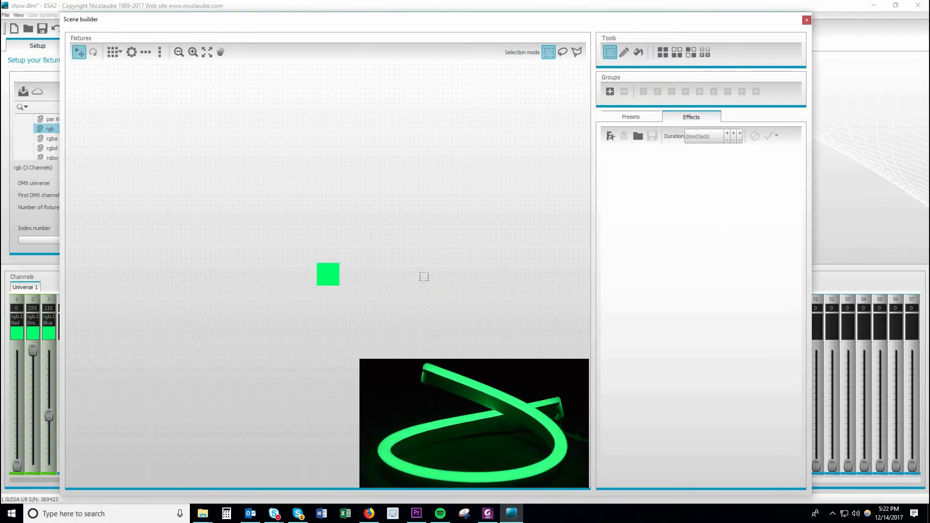
left_click(807, 22)
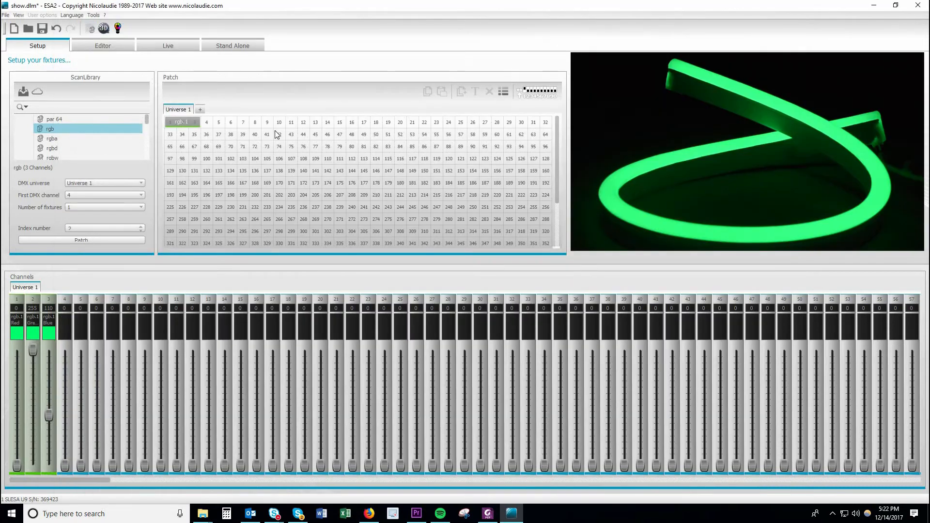
Step: Rename the first scene in the editor as Green and the second scene as Rainbow
left_click(113, 48)
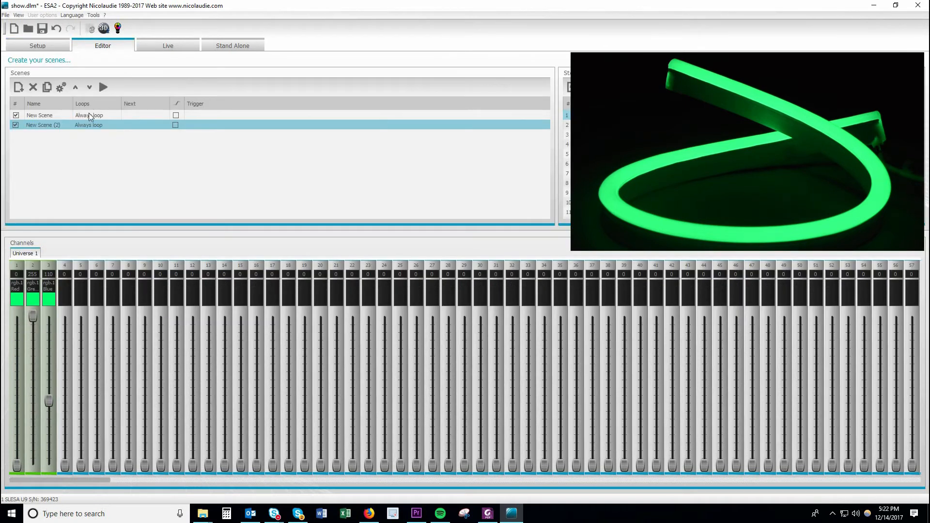
left_click(42, 116)
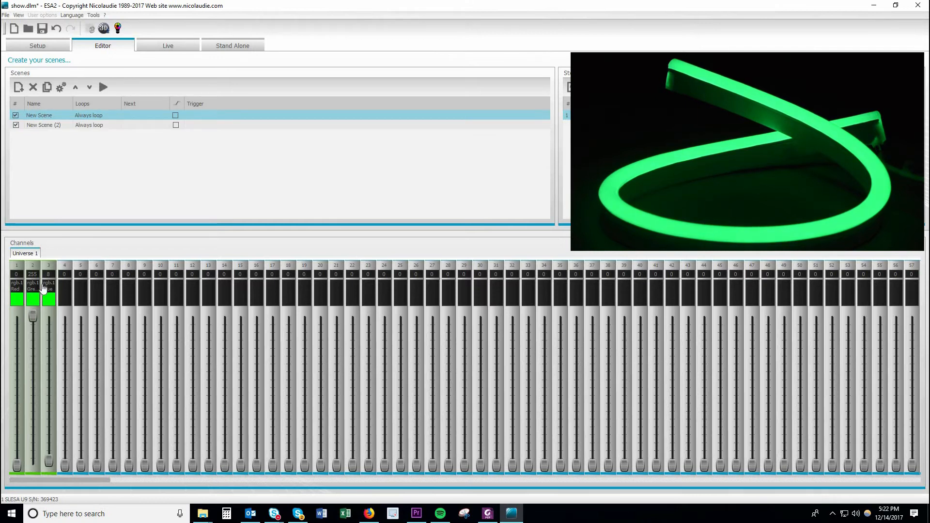
double_click(40, 116)
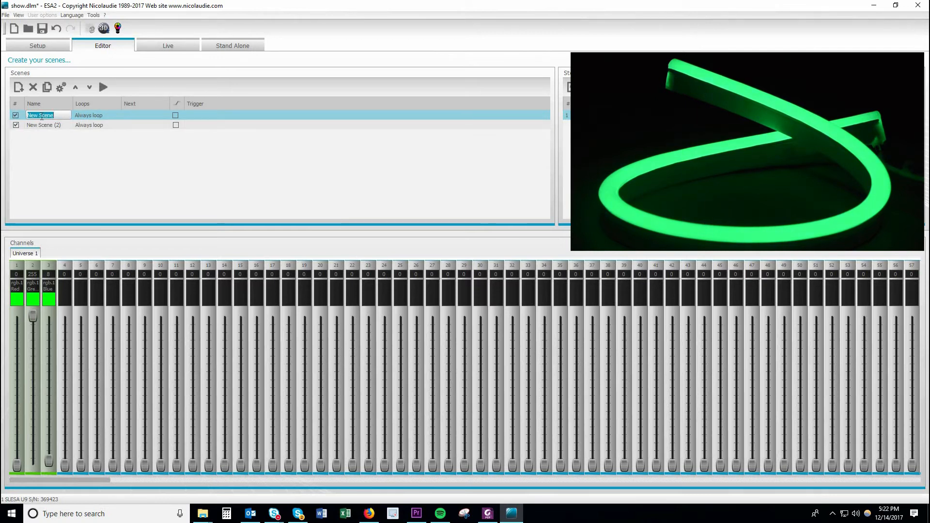
type("Green")
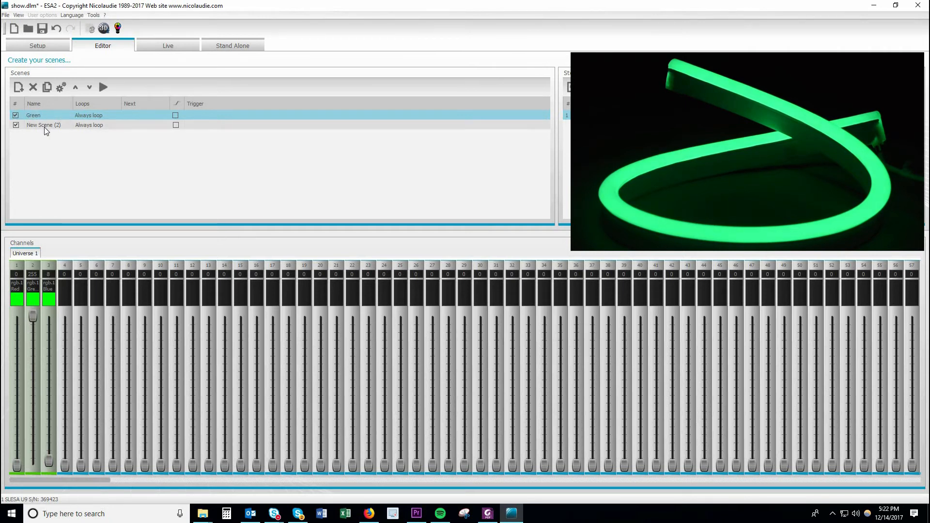
double_click(45, 127)
type("Rainbow")
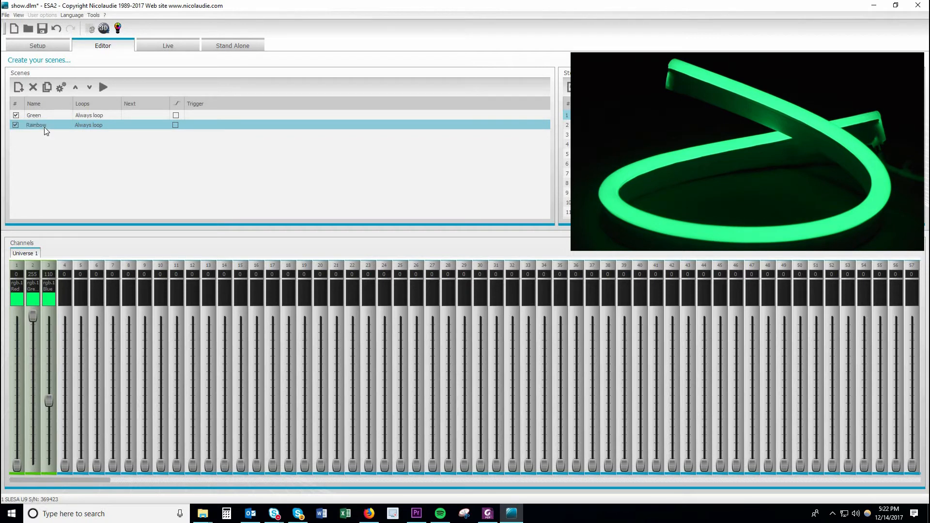
Step: Preview the Green and Rainbow scenes in the editor and trigger the Green scene in live mode
left_click(38, 115)
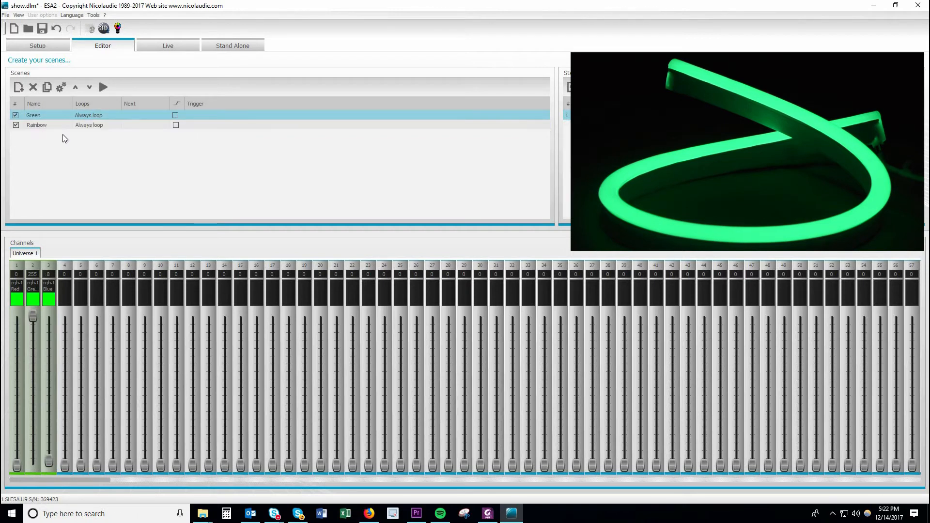
left_click(103, 87)
left_click(56, 126)
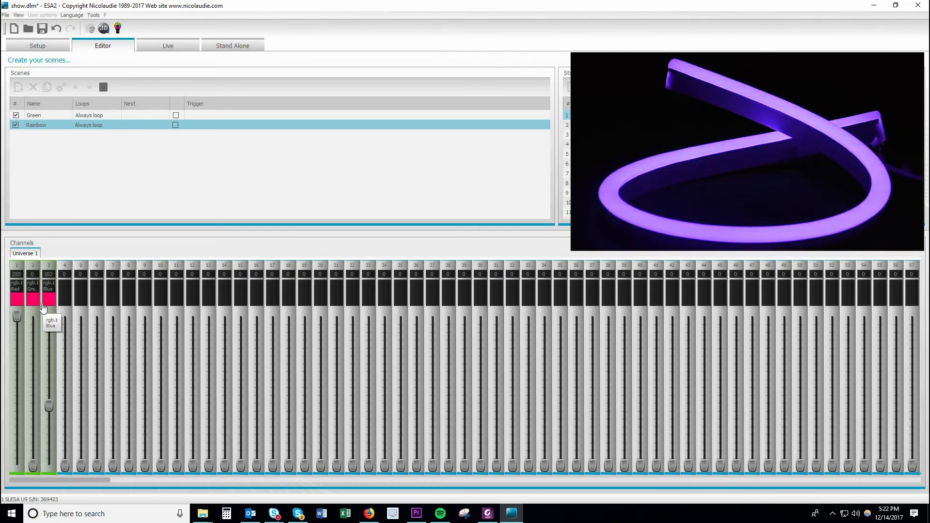
left_click(188, 48)
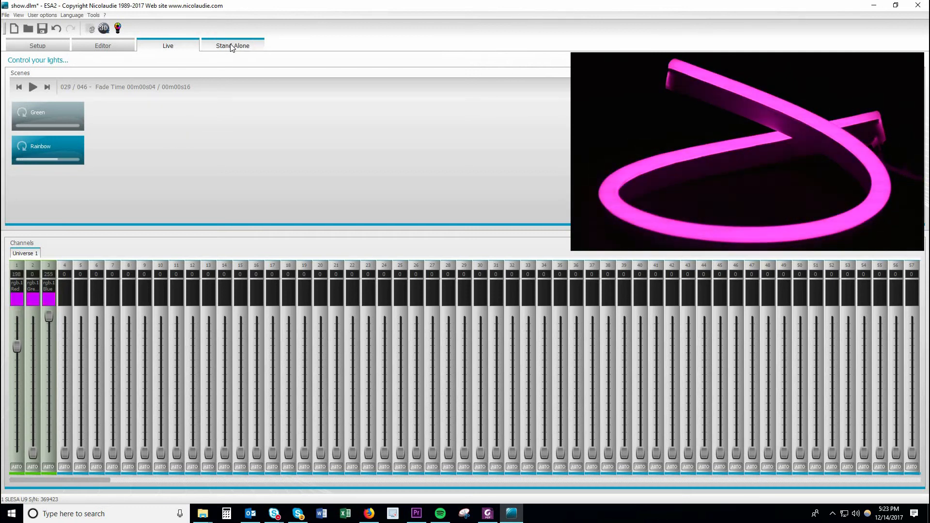
left_click(51, 123)
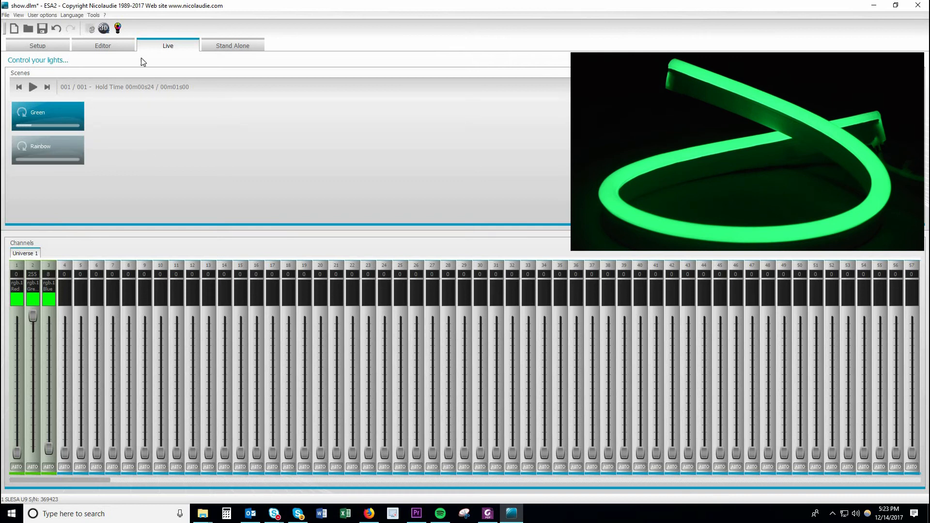
Step: Erase the controller's stand-alone memory and write the show's scenes to it
left_click(229, 47)
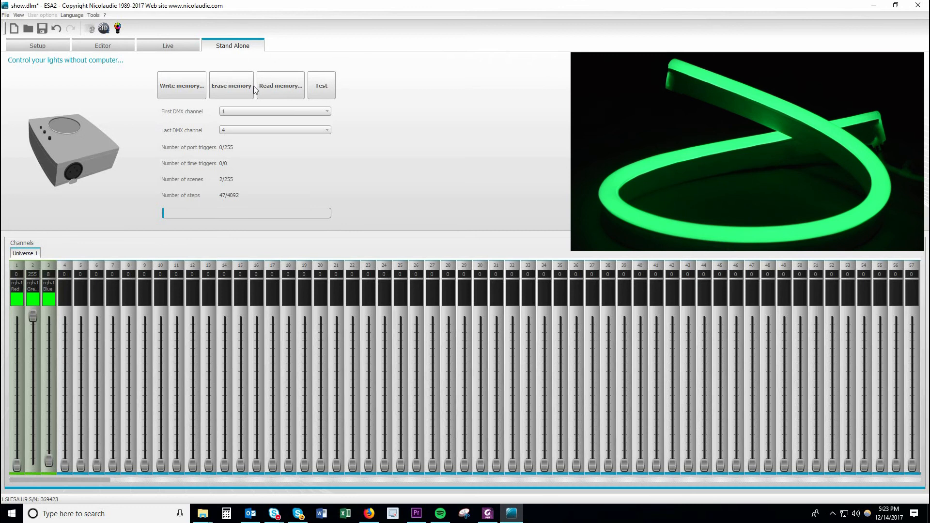
left_click(232, 89)
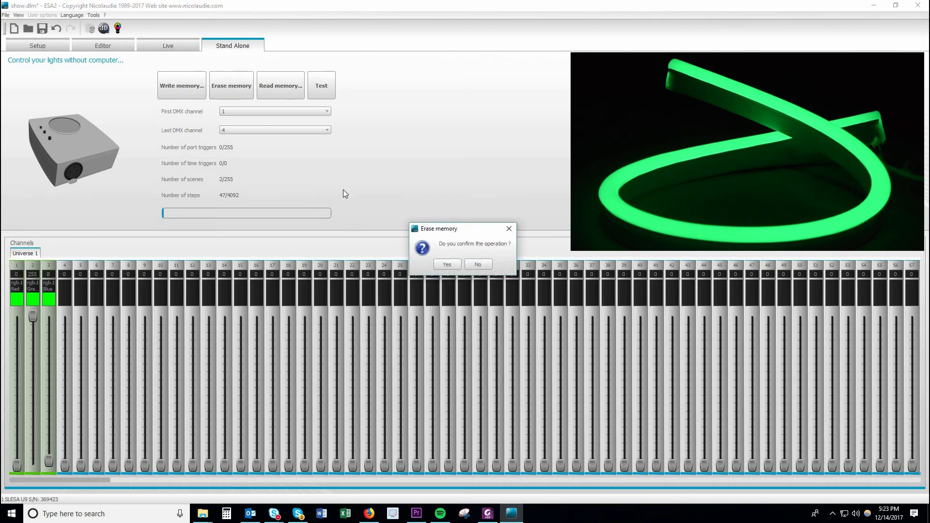
left_click(457, 264)
left_click(472, 265)
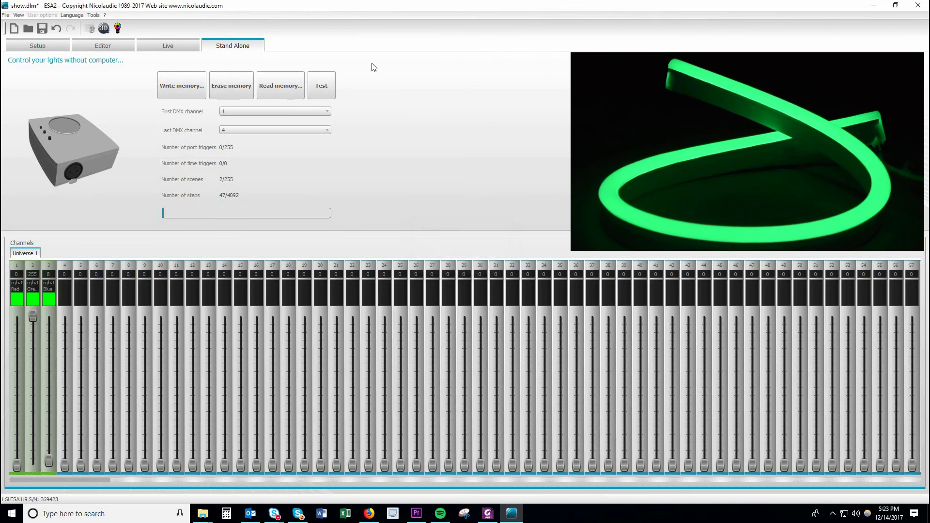
left_click(189, 88)
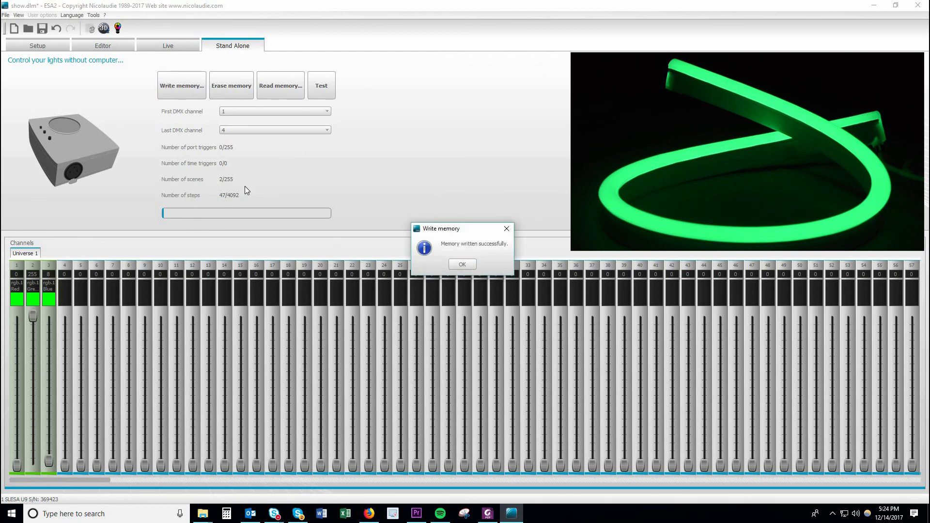
left_click(461, 265)
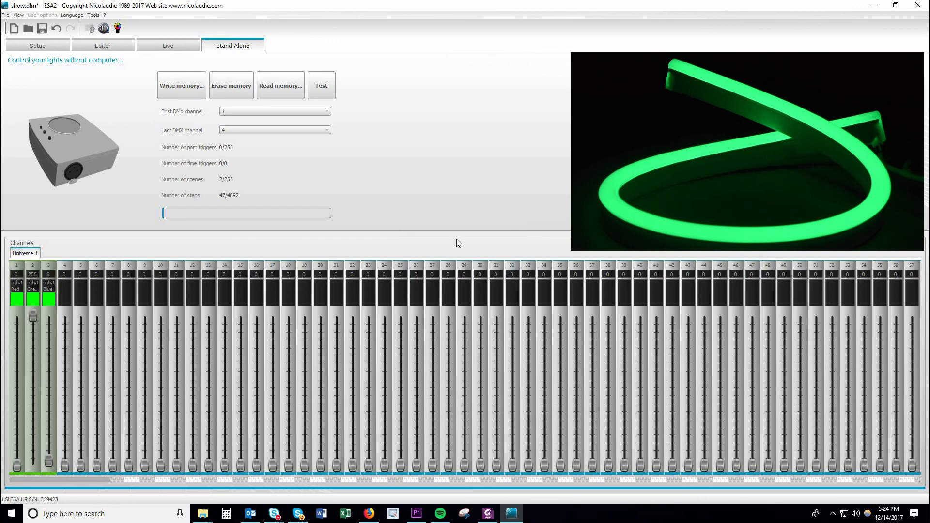